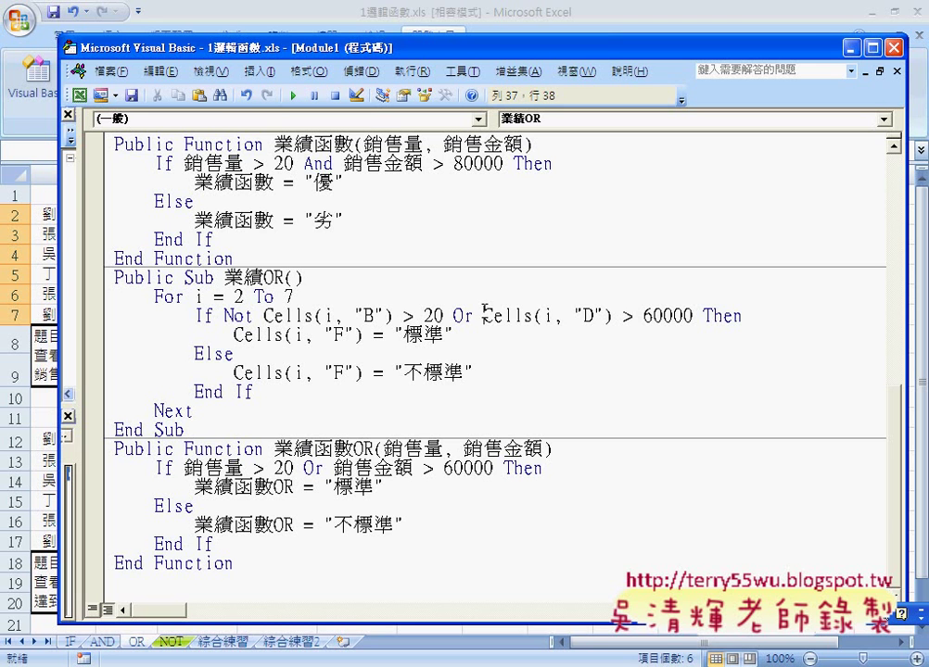
# - Insert Not before Cells(i, "D") > 60000 in the 業績OR If line, giving If Not … Or Not … Then
pyautogui.write('no')
pyautogui.press('Escape')
pyautogui.write('not')
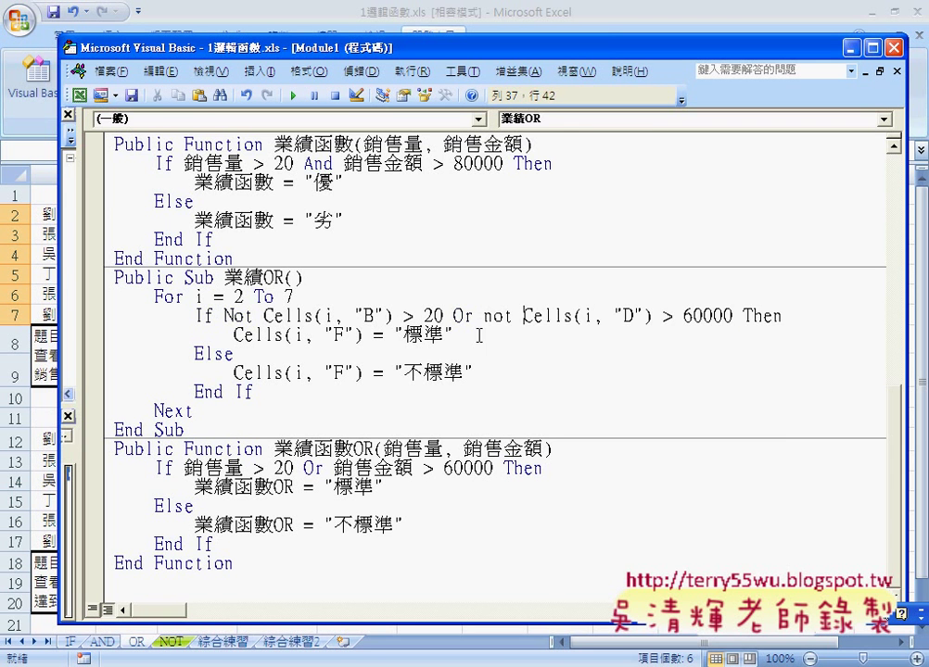
pyautogui.click(472, 350)
pyautogui.moveTo(457, 337); pyautogui.dragTo(235, 335)
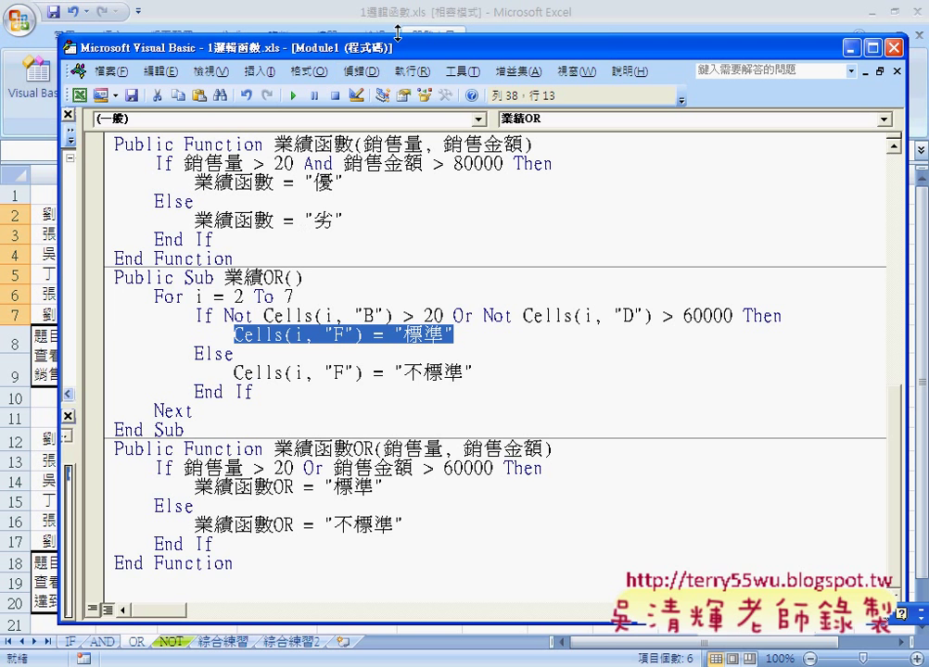
pyautogui.click(426, 37)
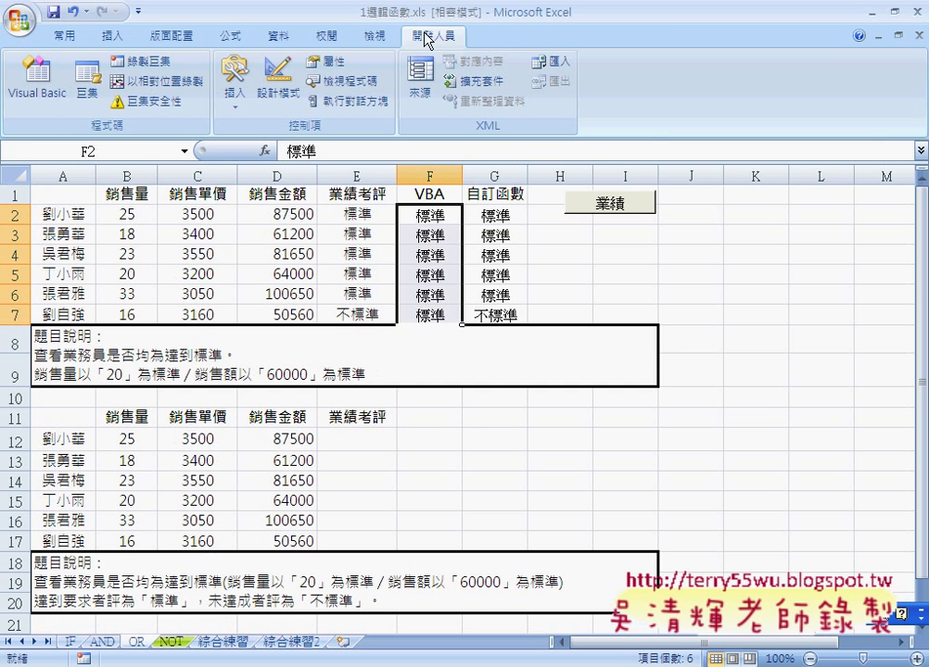
# - Run the 業績 macro so column F alternates 不標準/標準, then return to the code's Cells(i, "B") > 20 condition
pyautogui.click(604, 205)
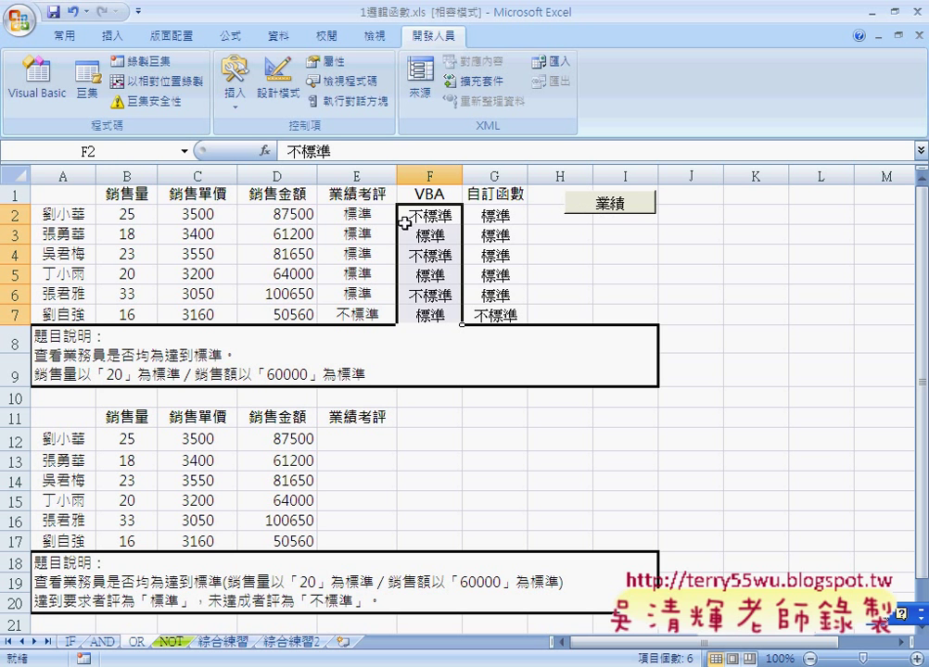
pyautogui.click(686, 663)
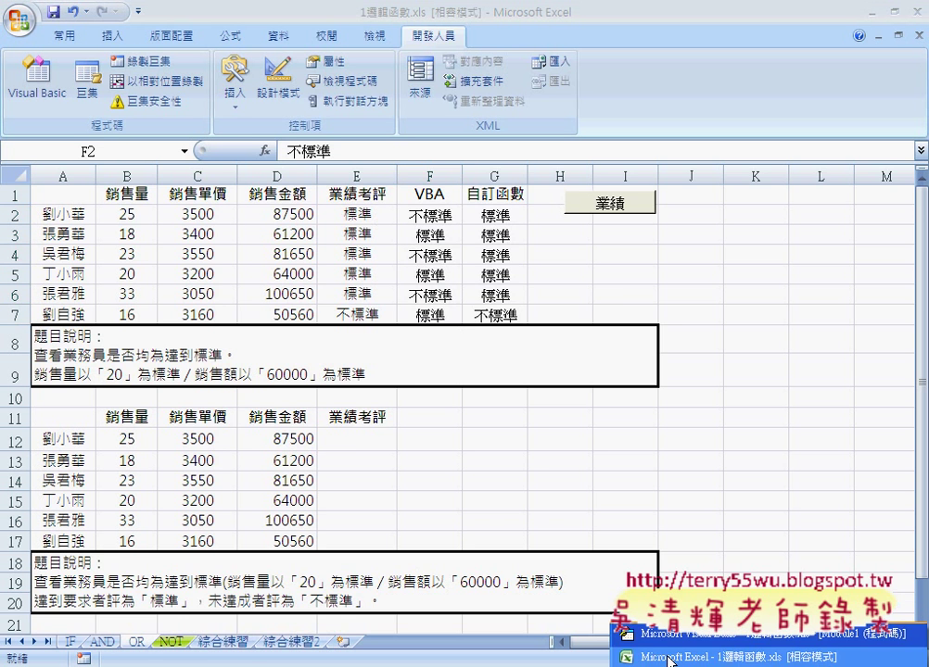
pyautogui.click(684, 640)
pyautogui.moveTo(265, 315); pyautogui.dragTo(445, 316)
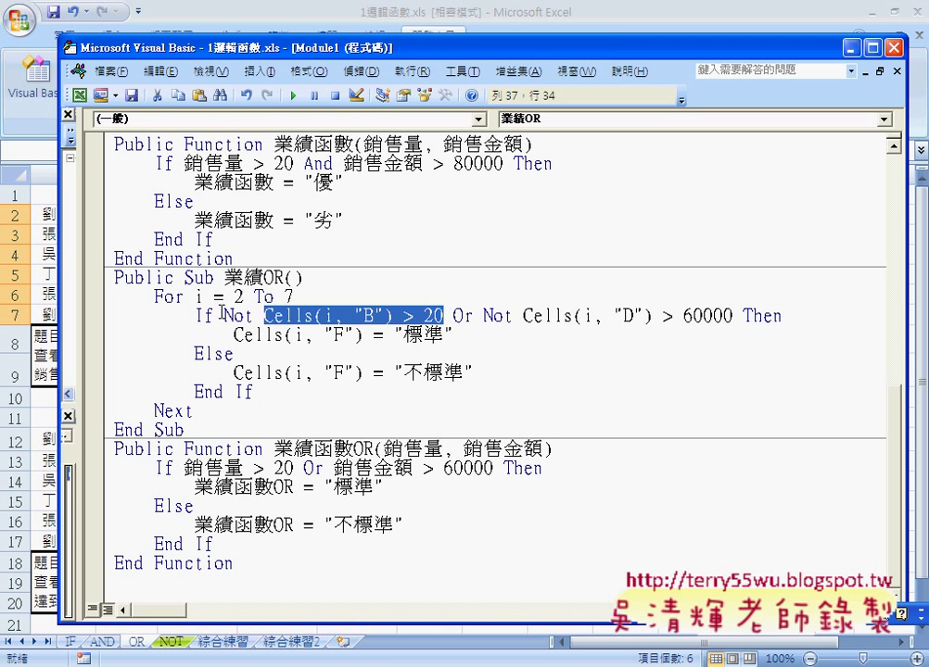
# - Shift the code window down and view E3's =IF(OR(B3>20,D3>60000),"標準","不標準") formula on the OR sheet
pyautogui.moveTo(223, 315); pyautogui.dragTo(262, 315)
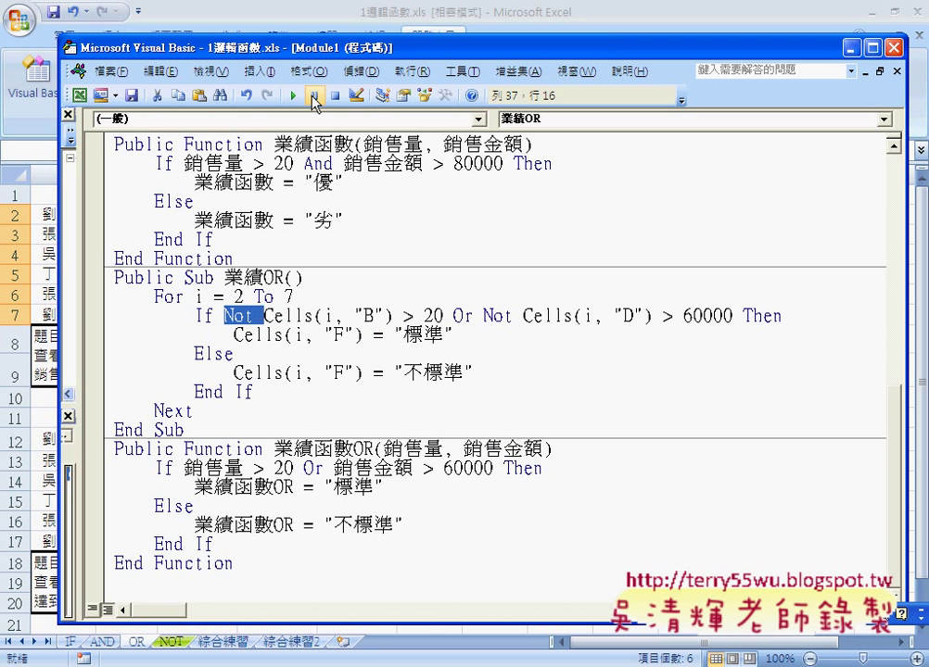
pyautogui.moveTo(315, 48); pyautogui.dragTo(302, 295)
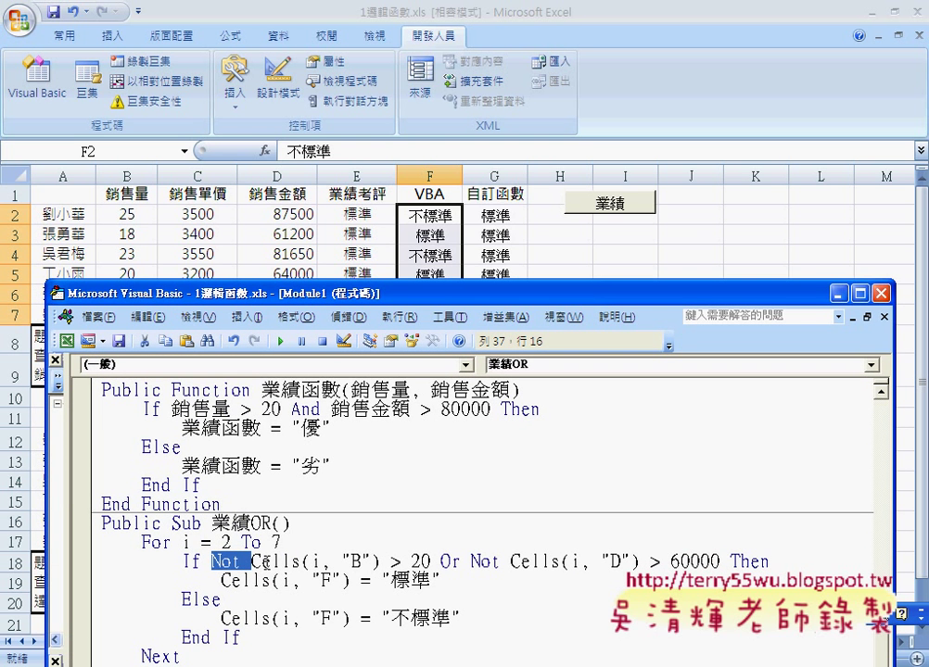
pyautogui.moveTo(441, 580)
pyautogui.mouseDown()
pyautogui.moveTo(225, 580)
pyautogui.moveTo(250, 562)
pyautogui.mouseUp()
pyautogui.click(330, 235)
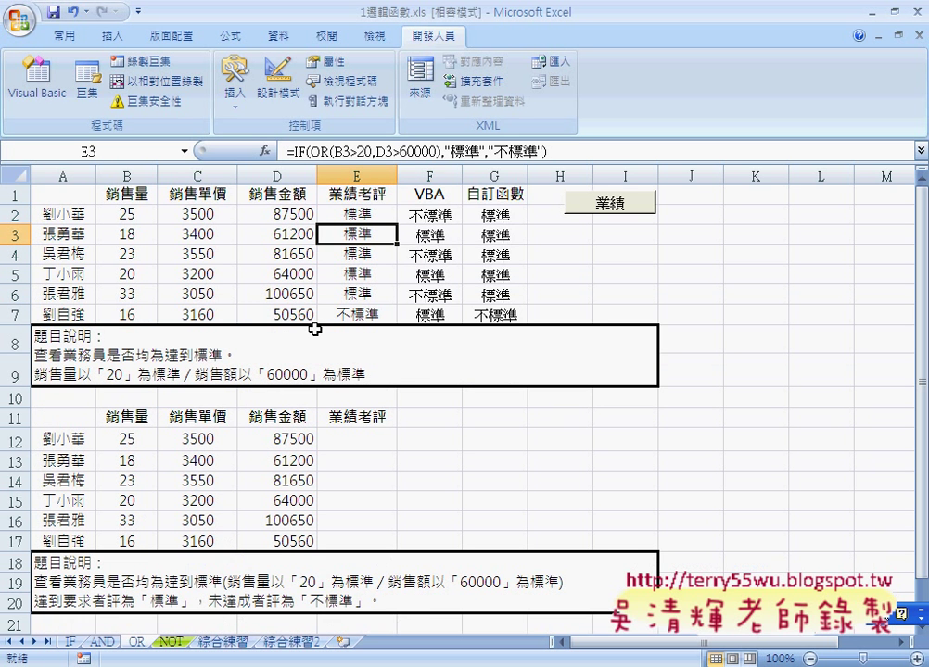
# - On the IF sheet, clear the VBA results in G2:G7
pyautogui.click(70, 642)
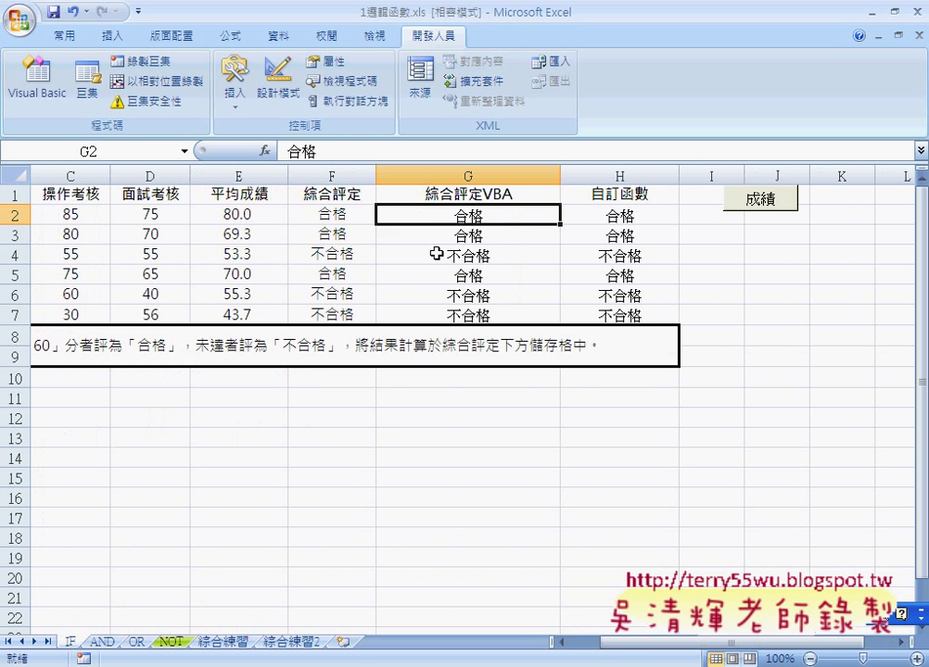
pyautogui.moveTo(495, 212); pyautogui.dragTo(493, 312)
pyautogui.press('Delete')
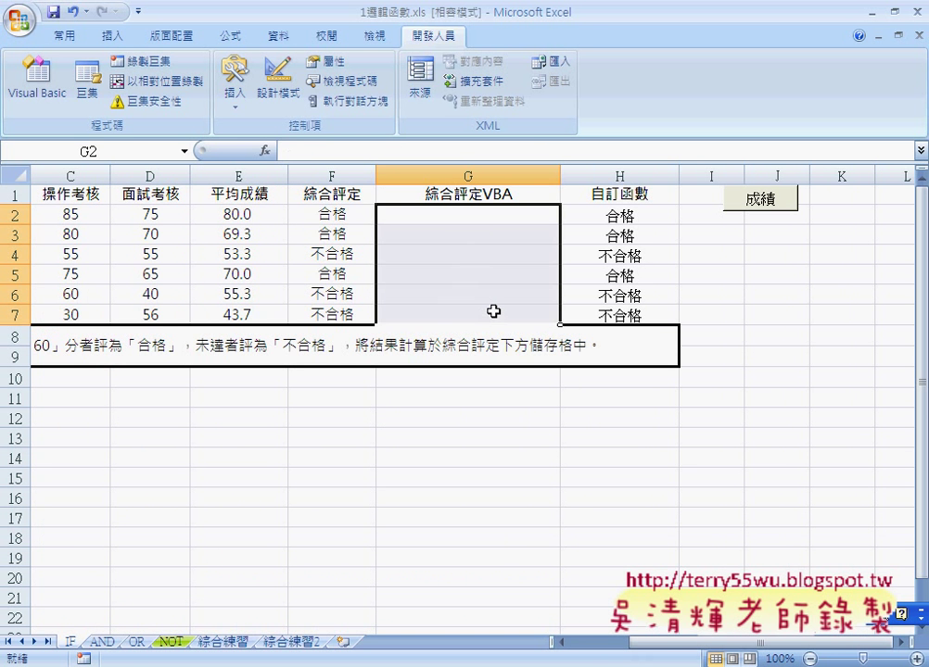
# - Insert Not into the 成績 macro's If line so it reads If Not Cells(i, "E") >= 60
pyautogui.click(37, 79)
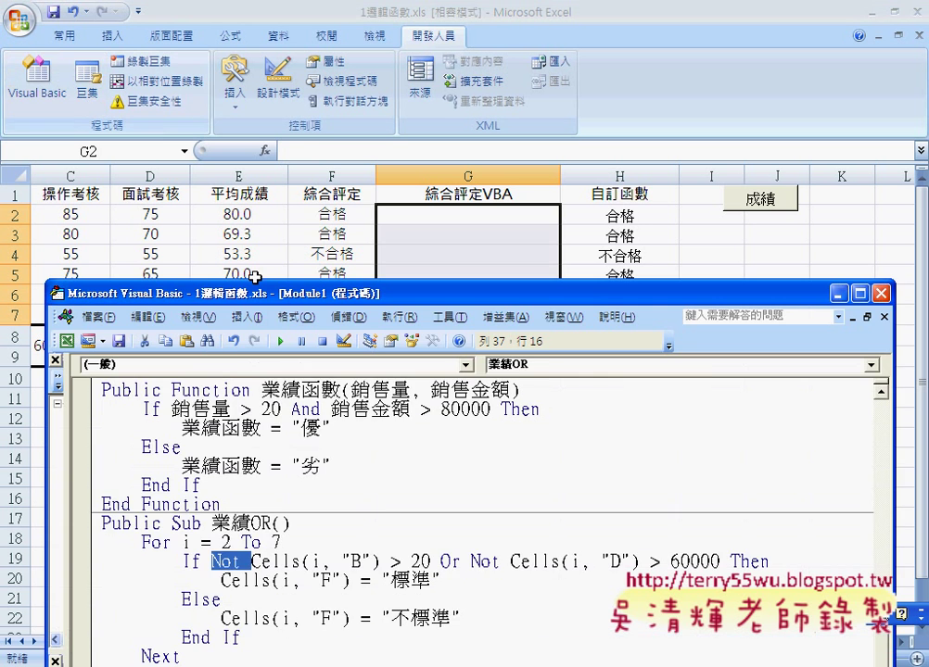
pyautogui.scroll(5, 377, 408)
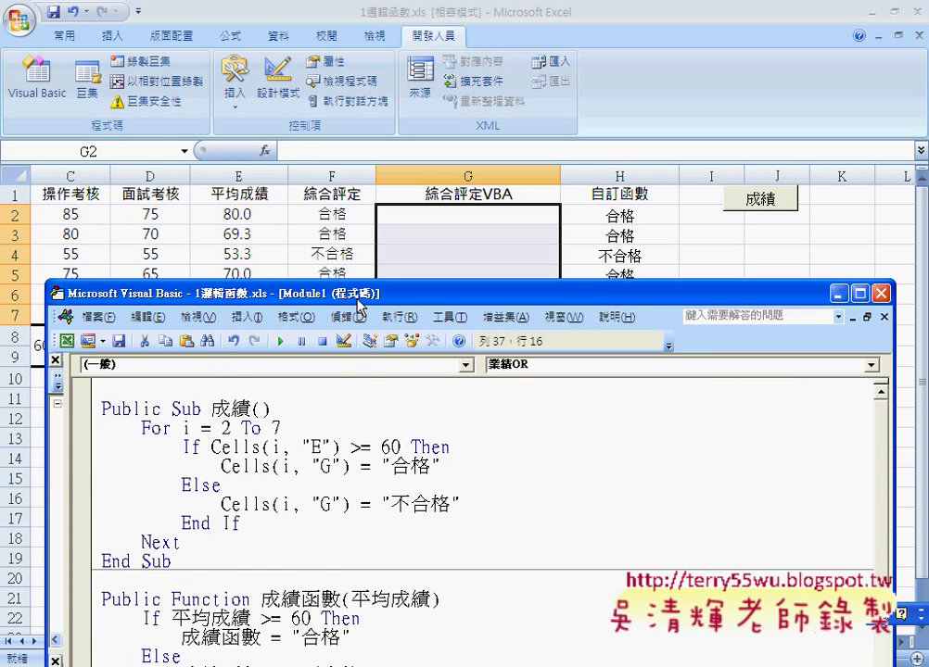
pyautogui.moveTo(357, 294); pyautogui.dragTo(404, 283)
pyautogui.click(261, 428)
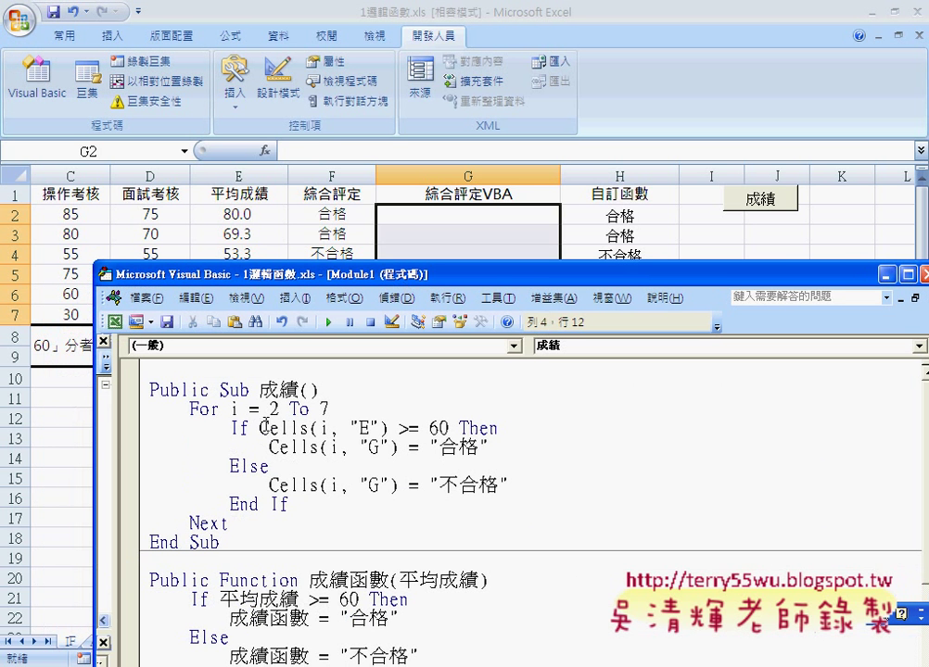
pyautogui.write('not')
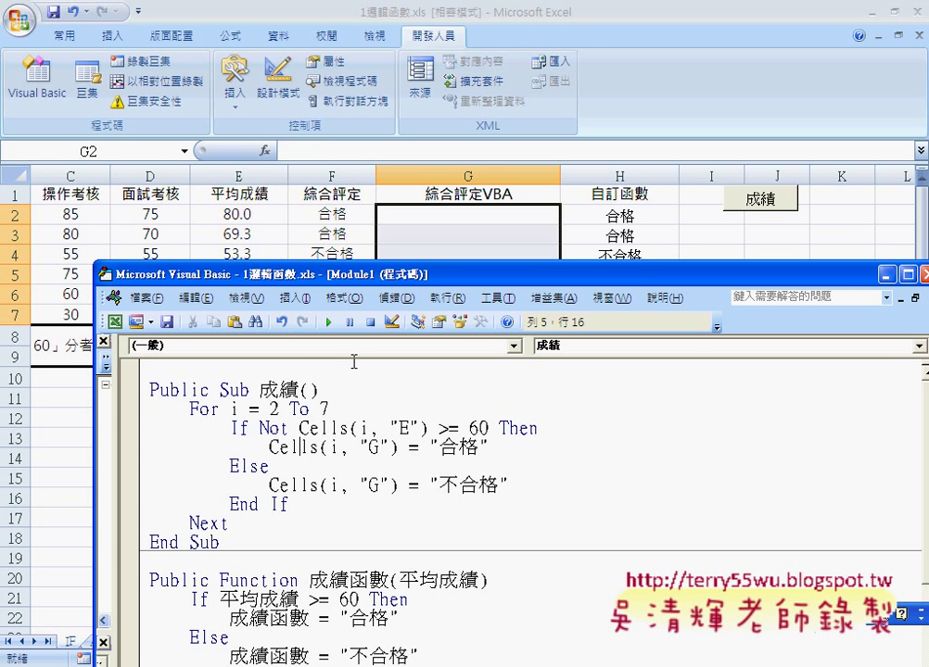
# - Run the 成績 macro to test it, then clear G2:G7 again
pyautogui.click(742, 199)
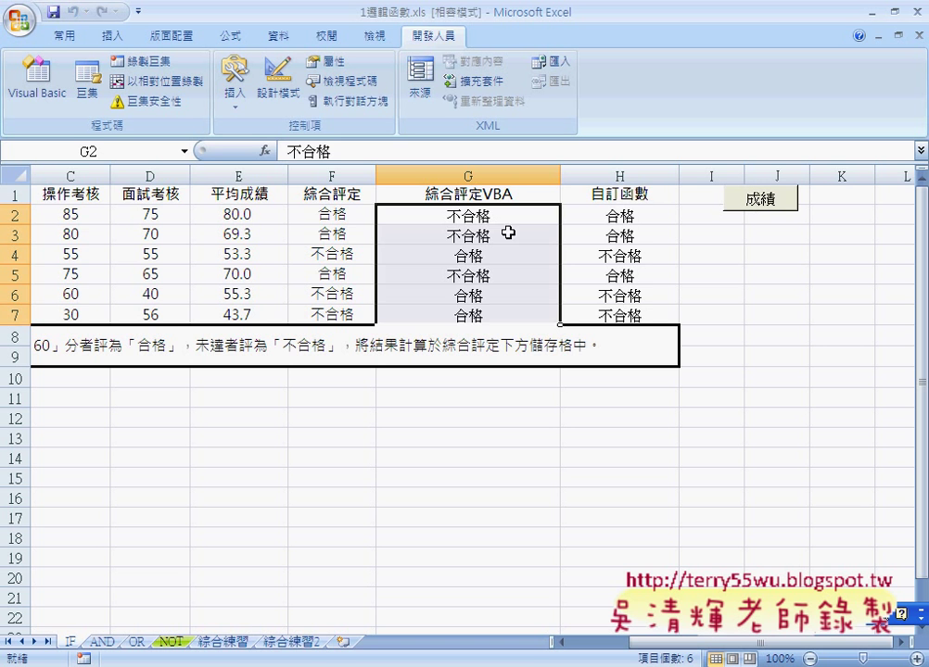
pyautogui.moveTo(474, 216); pyautogui.dragTo(472, 313)
pyautogui.press('Delete')
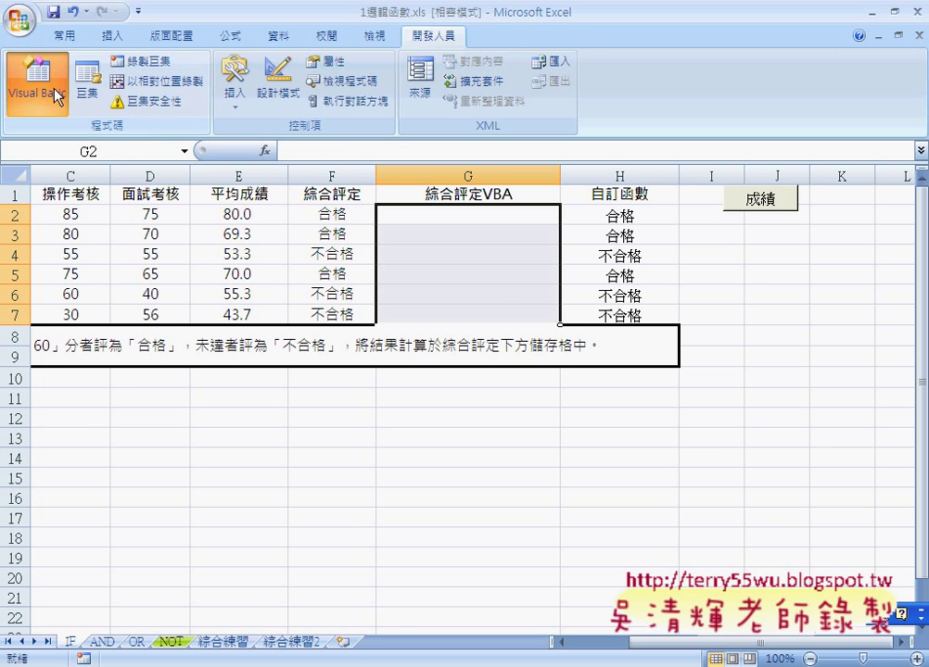
# - In the 成績 code, circle the Not keyword and the 不合格 Then branch in red, then erase the marks
pyautogui.click(37, 81)
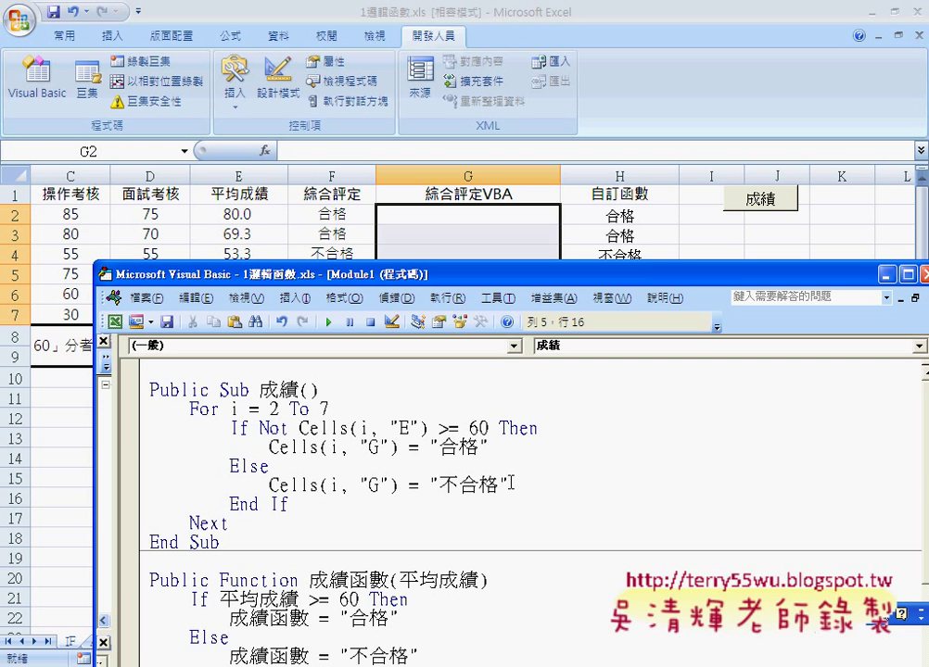
pyautogui.moveTo(511, 482)
pyautogui.mouseDown()
pyautogui.moveTo(429, 484)
pyautogui.moveTo(475, 448)
pyautogui.moveTo(568, 448)
pyautogui.moveTo(479, 483)
pyautogui.mouseUp()
pyautogui.write('不')
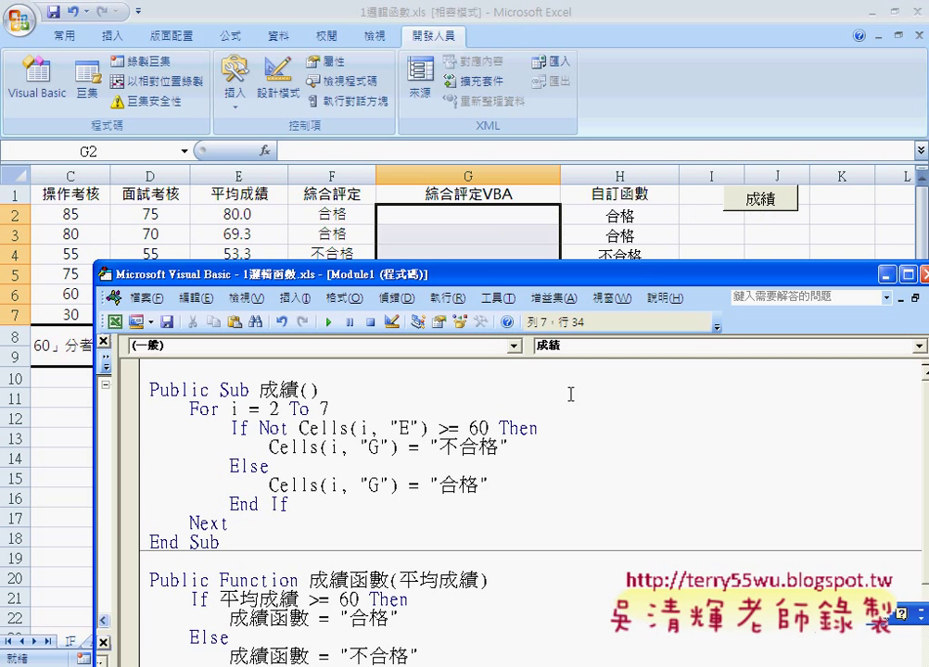
pyautogui.moveTo(511, 448); pyautogui.dragTo(429, 447)
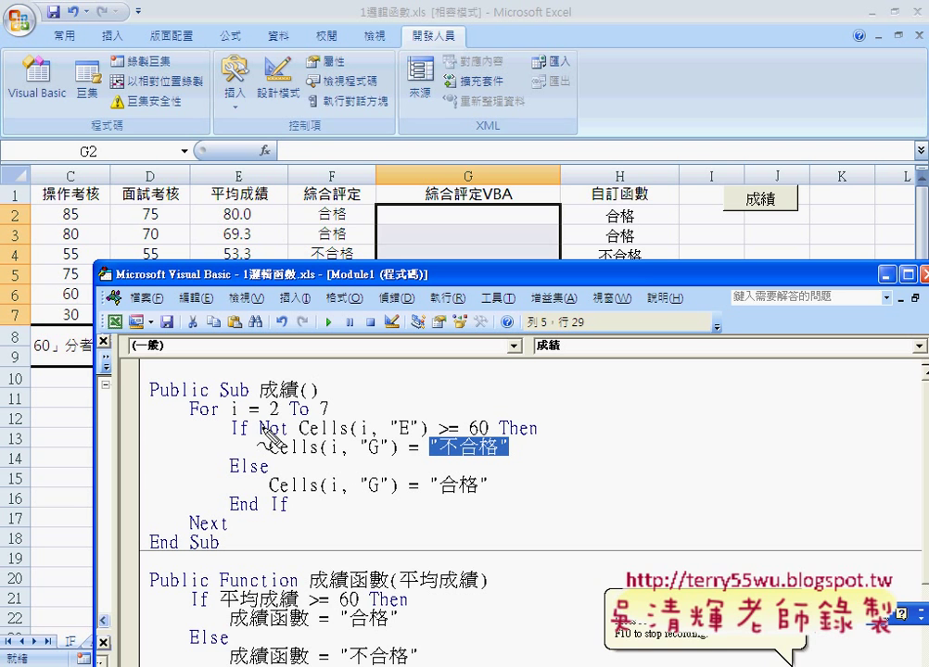
pyautogui.moveTo(251, 419)
pyautogui.mouseDown()
pyautogui.moveTo(293, 428)
pyautogui.moveTo(252, 419)
pyautogui.mouseUp()
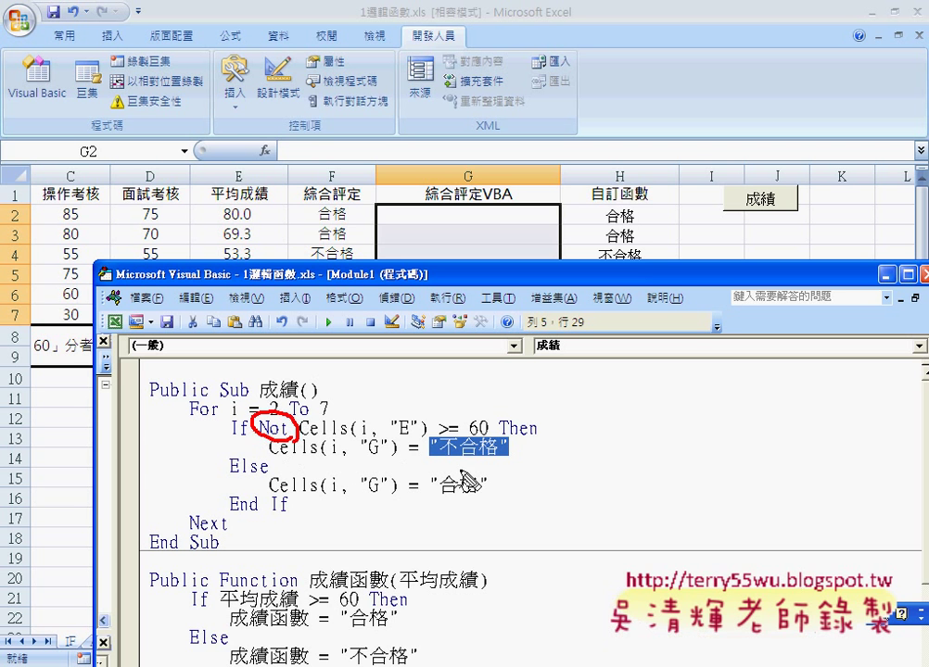
pyautogui.moveTo(468, 459)
pyautogui.mouseDown()
pyautogui.moveTo(509, 458)
pyautogui.moveTo(462, 513)
pyautogui.mouseUp()
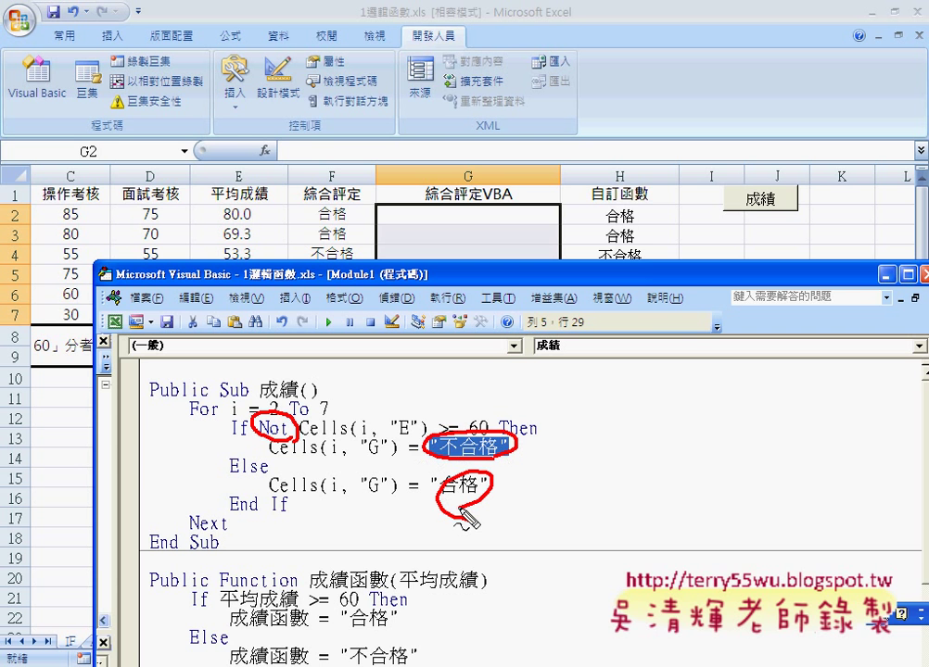
pyautogui.press('Escape')
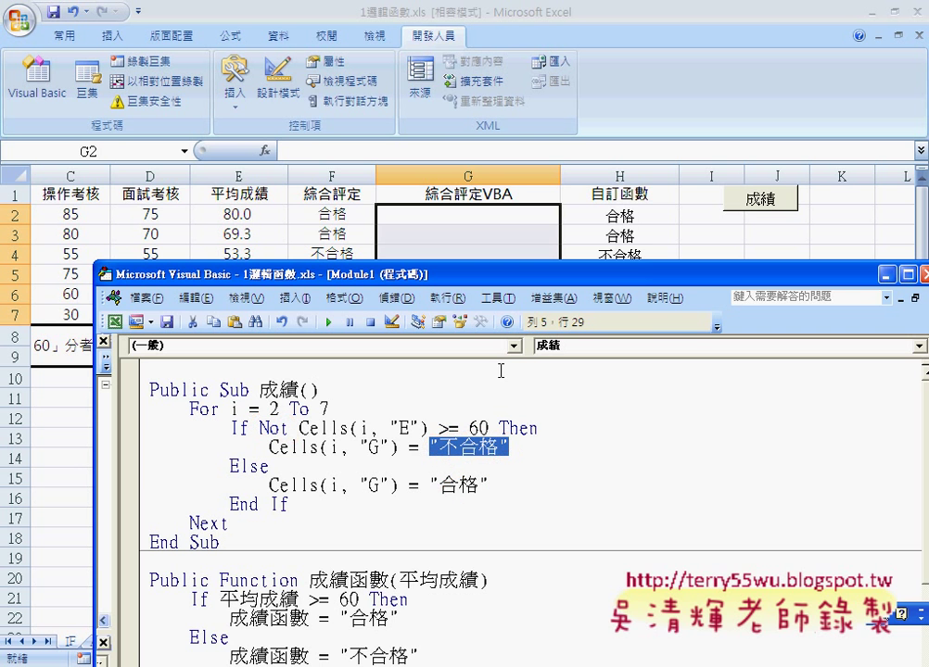
# - Rerun 成績 to refill column G, recheck the Not condition, then open the NOT sheet
pyautogui.hotkey('alt', 'F11')
pyautogui.click(753, 200)
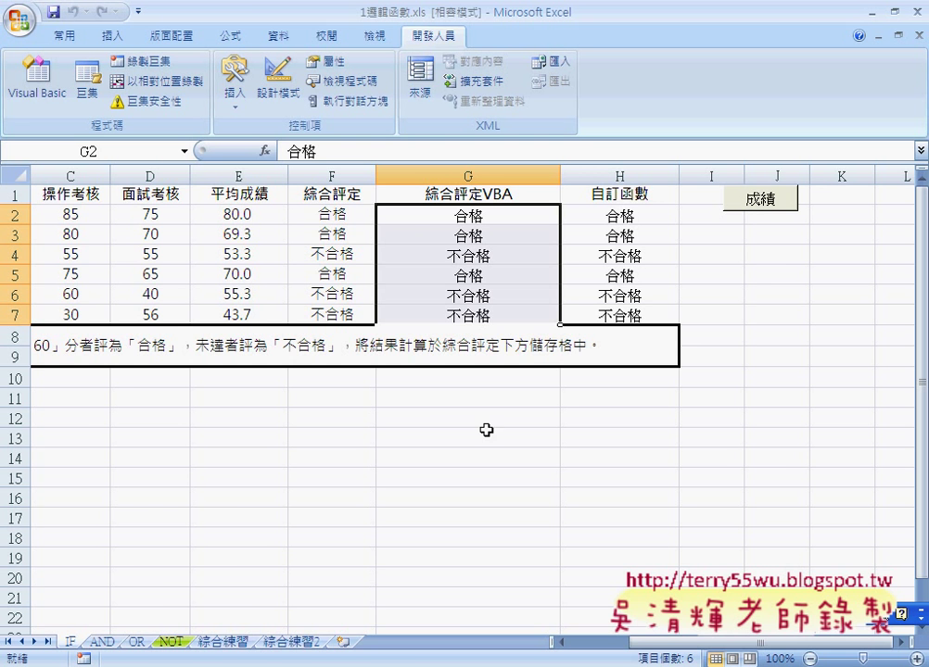
pyautogui.click(37, 78)
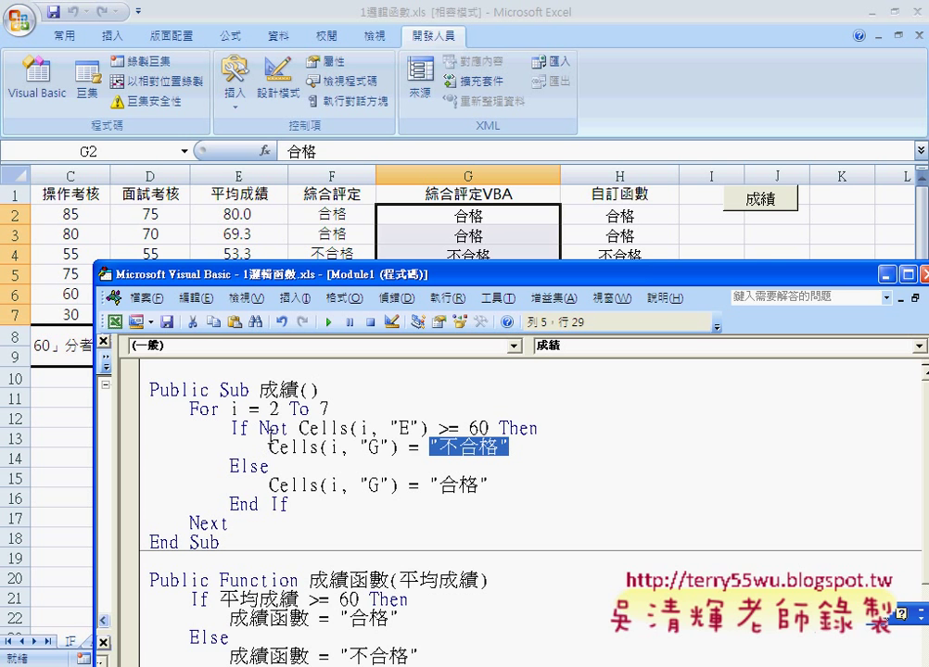
pyautogui.moveTo(259, 429); pyautogui.dragTo(291, 428)
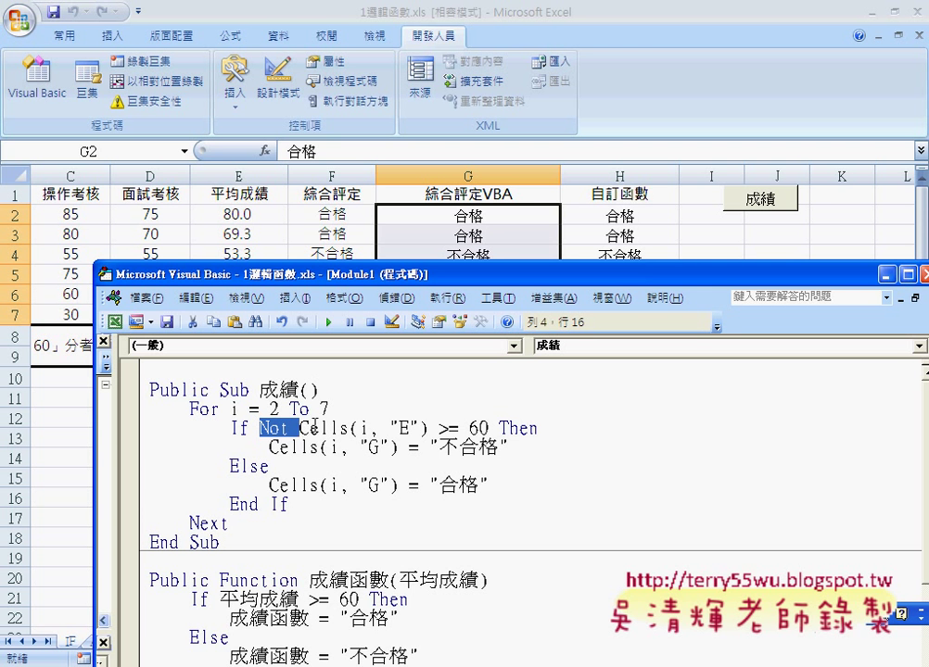
pyautogui.click(269, 210)
pyautogui.click(171, 642)
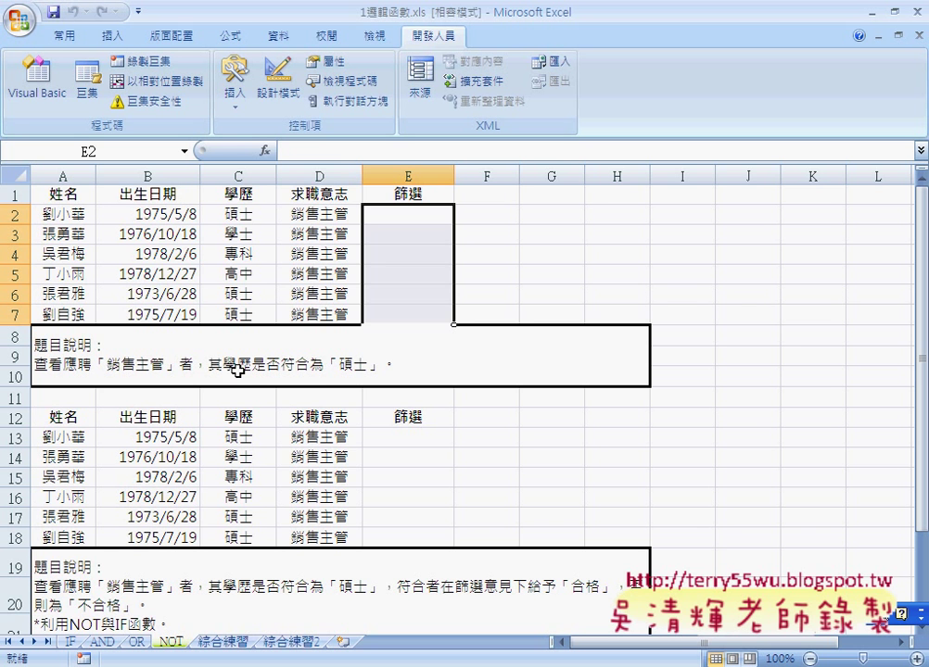
# - Point out the NOT task text, the 碩士 entries in C6:C7 and E6, then open 綜合練習
pyautogui.click(277, 363)
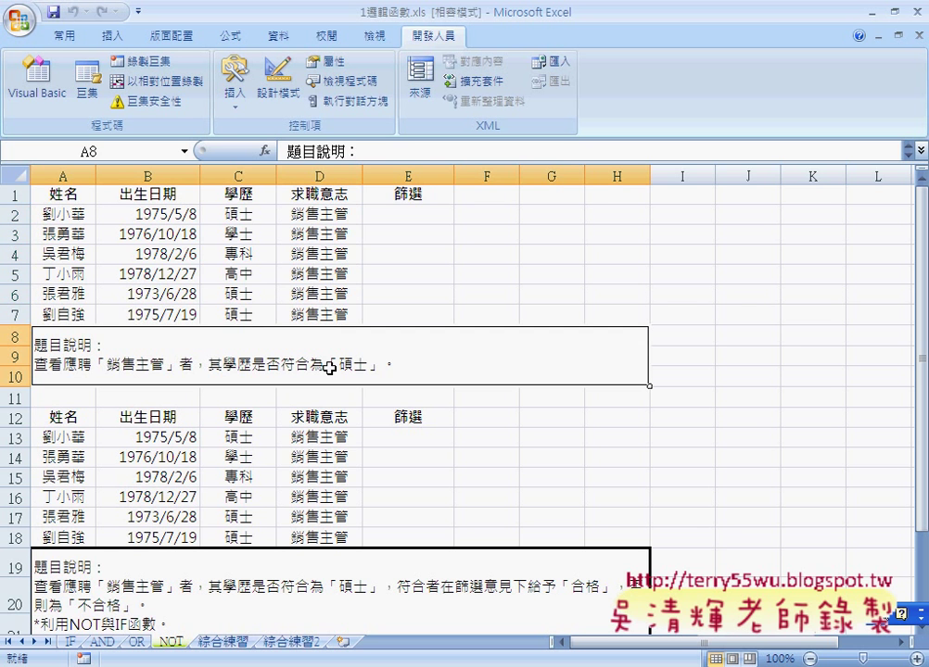
pyautogui.moveTo(244, 315); pyautogui.dragTo(243, 296)
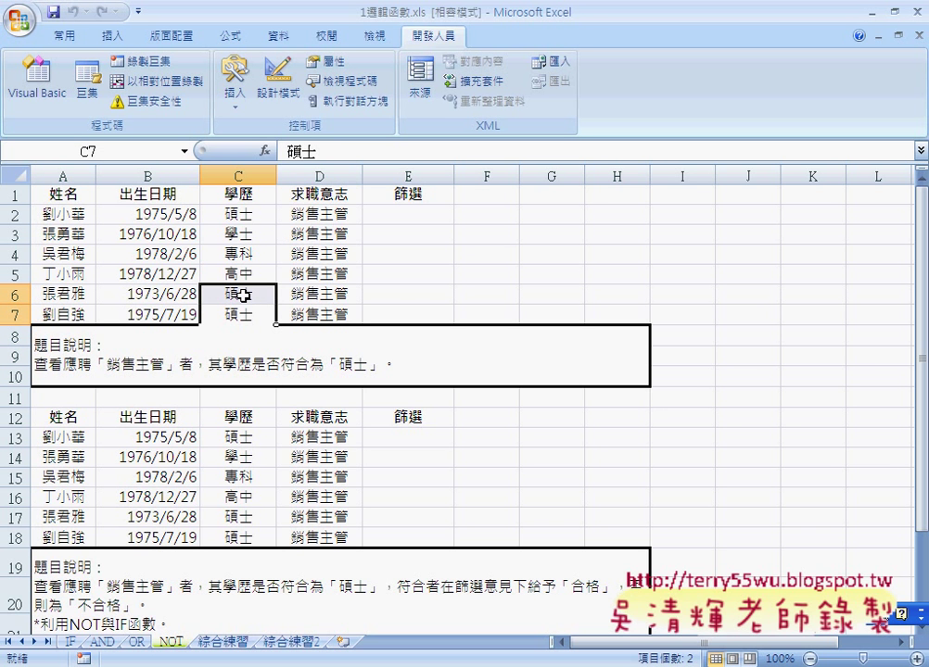
pyautogui.click(416, 297)
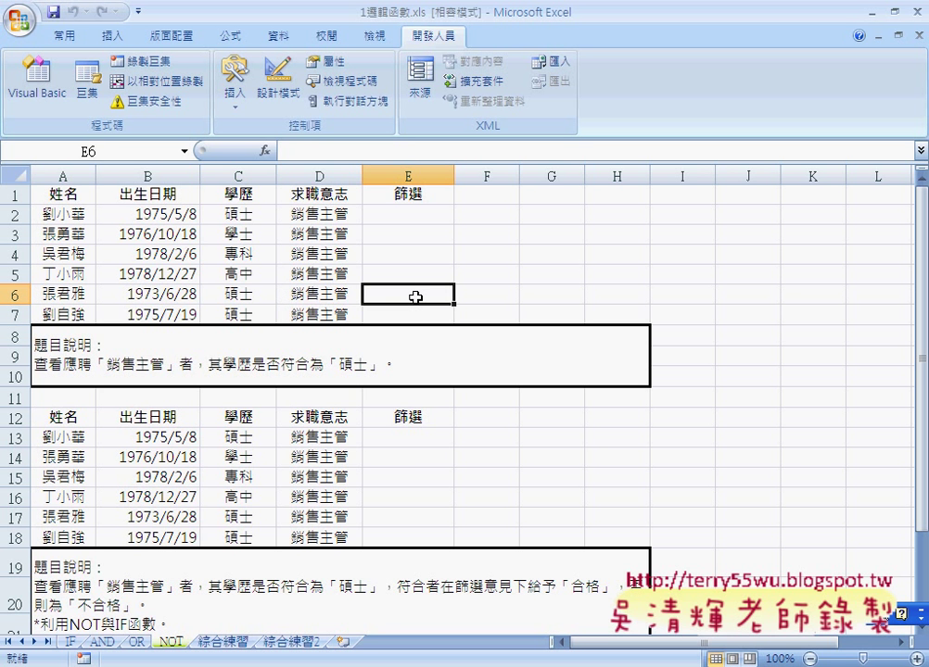
pyautogui.click(224, 642)
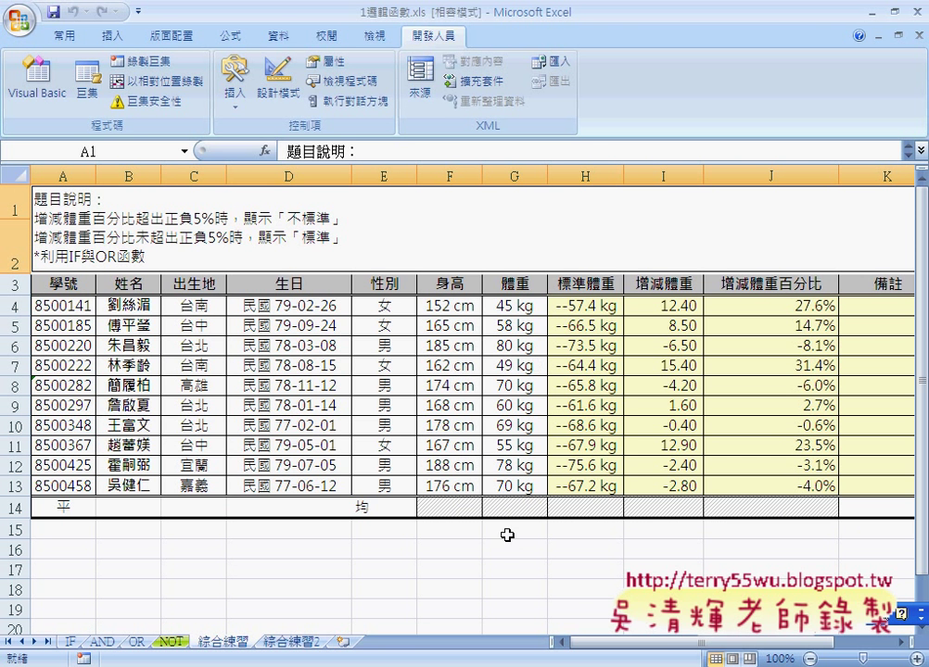
# - Select the 增減體重百分比 values in J4:J13 and circle the column in red ink
pyautogui.moveTo(677, 643); pyautogui.dragTo(722, 646)
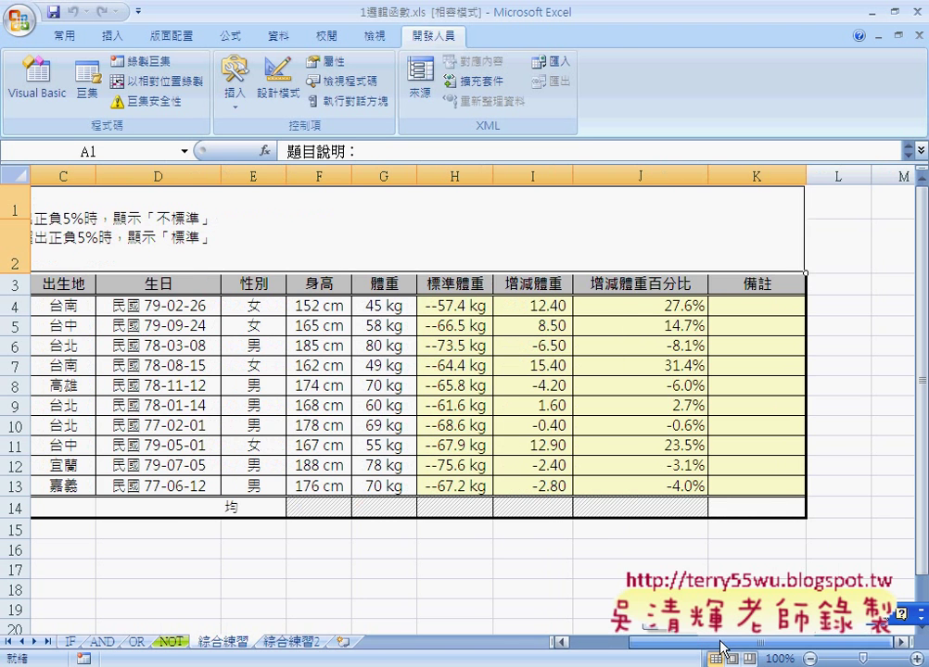
pyautogui.moveTo(663, 306); pyautogui.dragTo(662, 484)
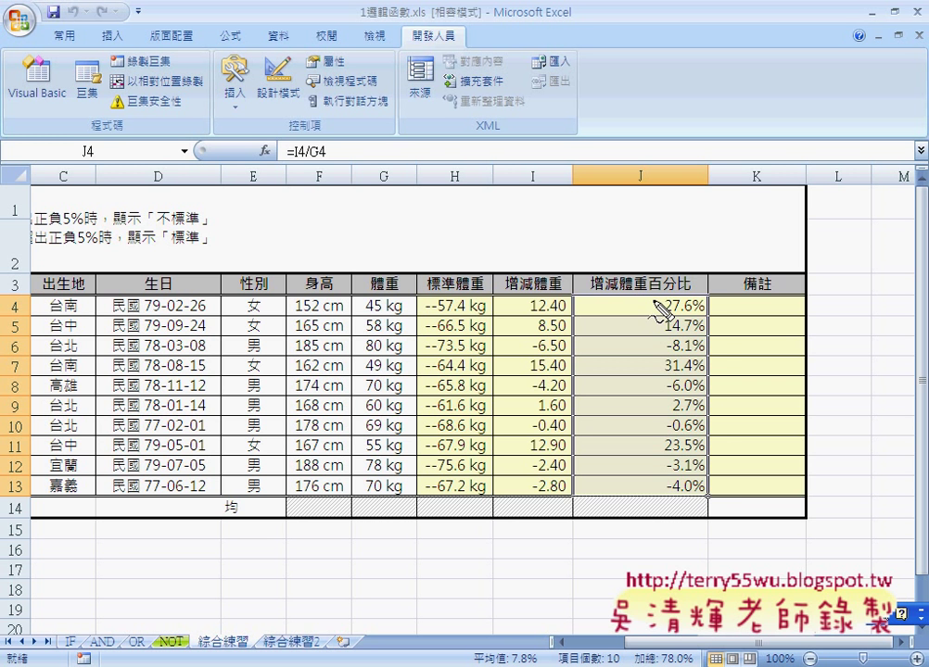
pyautogui.moveTo(706, 503)
pyautogui.mouseDown()
pyautogui.moveTo(726, 292)
pyautogui.moveTo(722, 503)
pyautogui.mouseUp()
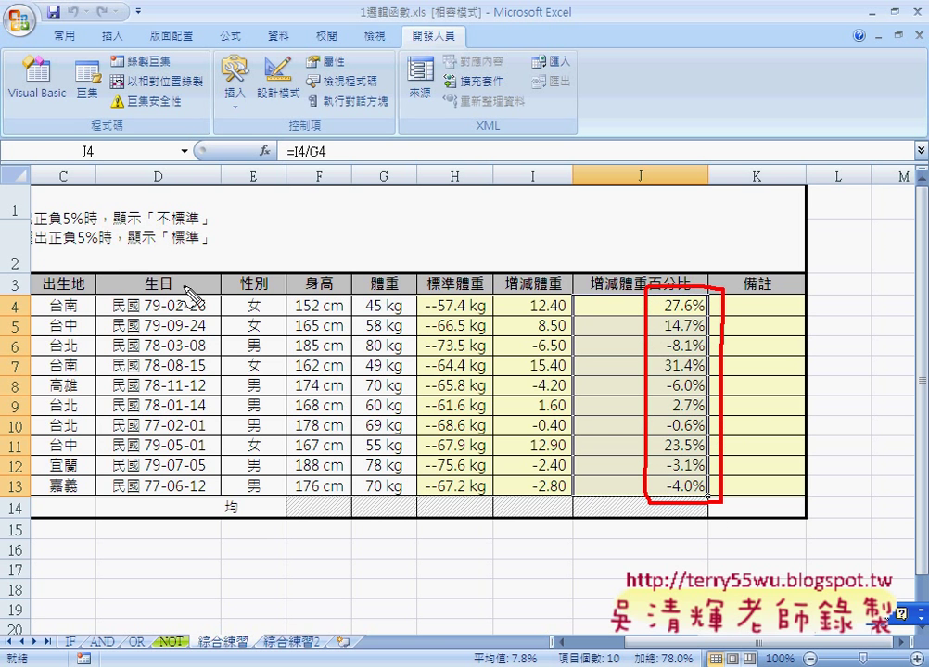
# - Underline 正負5%, 不標準 and 標準 in the two rules of rows 1–2
pyautogui.moveTo(35, 224); pyautogui.dragTo(91, 226)
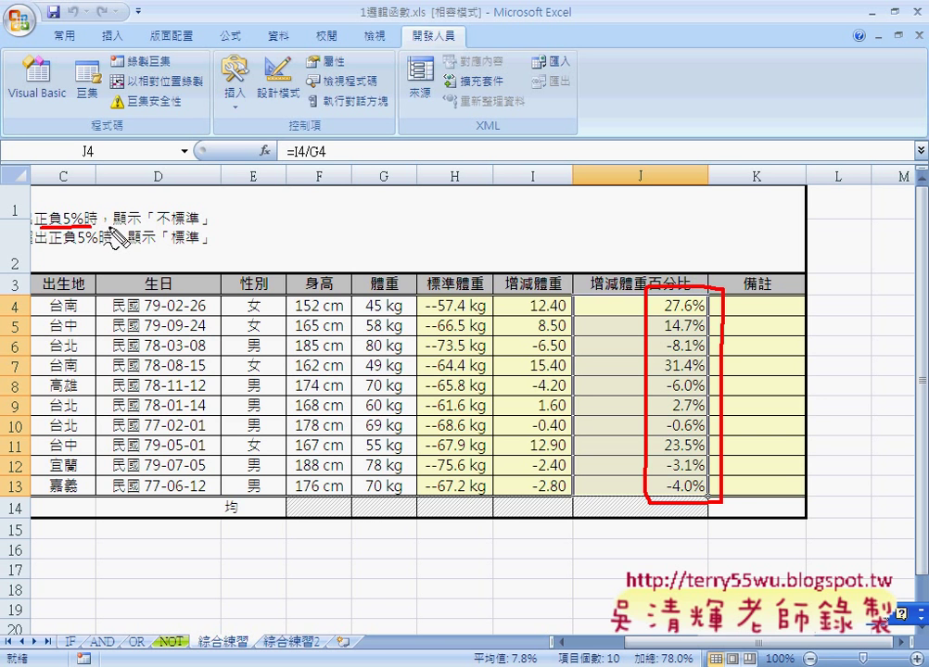
pyautogui.moveTo(153, 223); pyautogui.dragTo(206, 222)
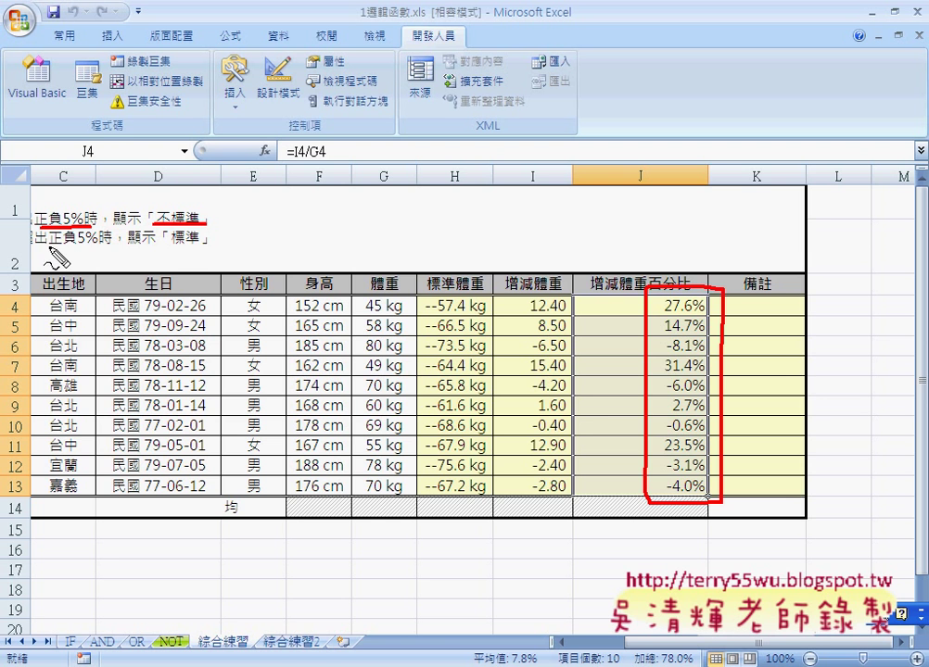
pyautogui.moveTo(49, 246); pyautogui.dragTo(105, 248)
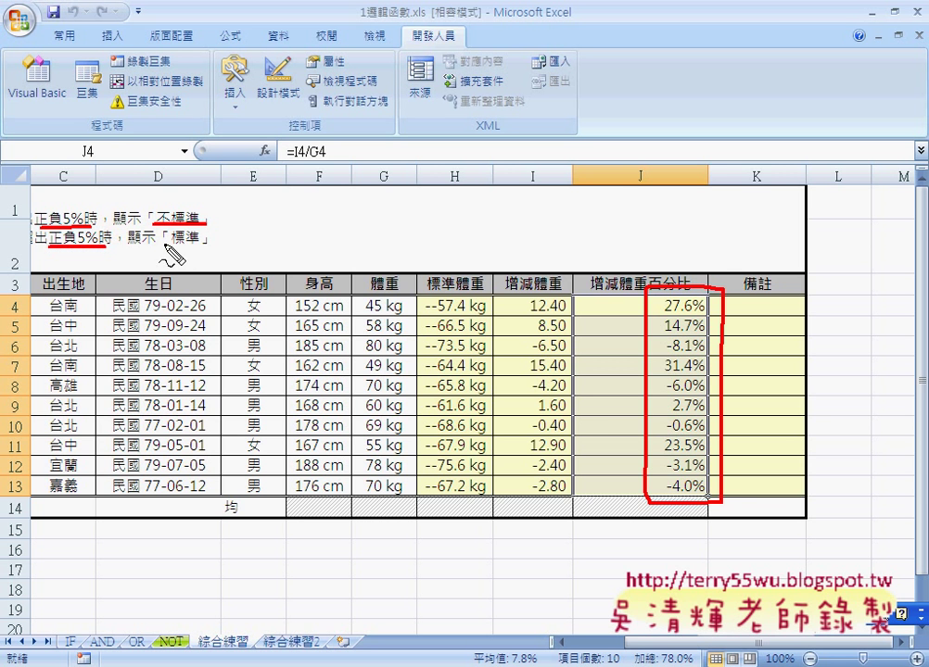
pyautogui.moveTo(163, 246); pyautogui.dragTo(218, 246)
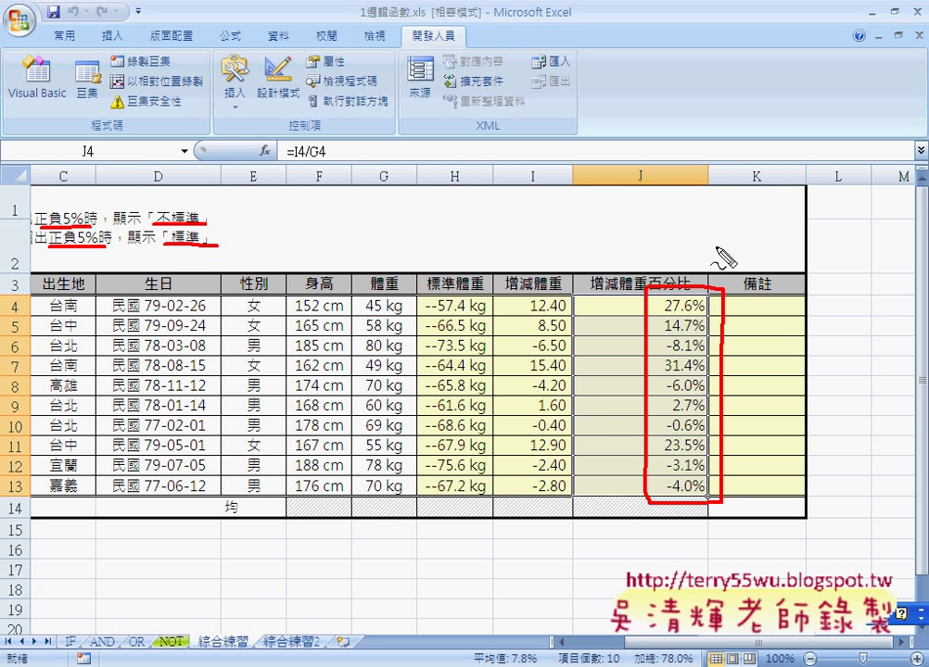
# - Circle 27.6% in J4 and sketch the upper 5% arrow and the lower -5% line with label
pyautogui.moveTo(705, 295); pyautogui.dragTo(702, 304)
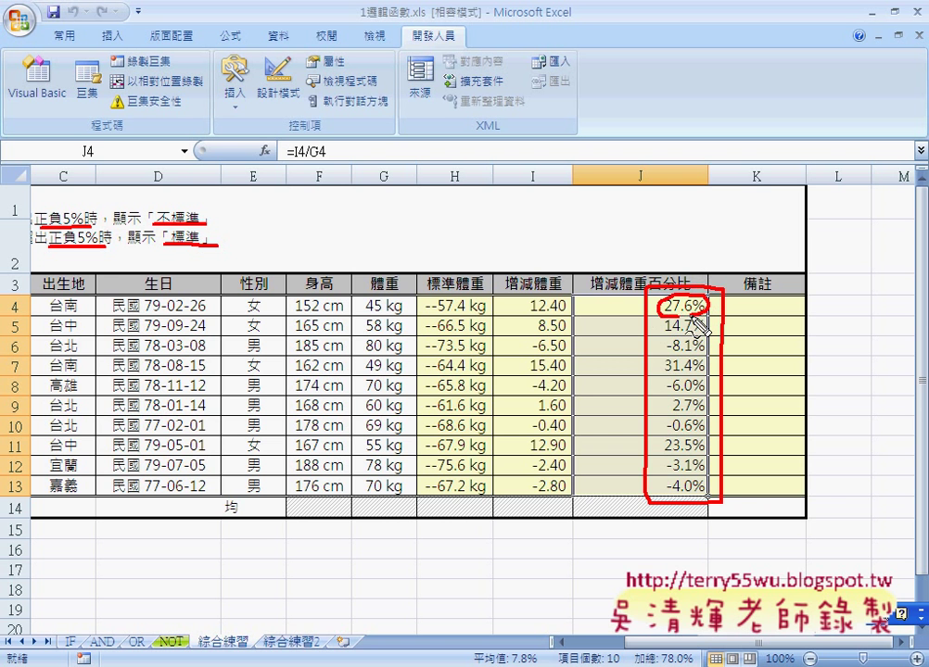
pyautogui.moveTo(781, 239)
pyautogui.mouseDown()
pyautogui.moveTo(820, 239)
pyautogui.moveTo(741, 239)
pyautogui.moveTo(786, 196)
pyautogui.moveTo(786, 176)
pyautogui.mouseUp()
pyautogui.moveTo(771, 191)
pyautogui.mouseDown()
pyautogui.moveTo(803, 191)
pyautogui.moveTo(823, 244)
pyautogui.moveTo(851, 239)
pyautogui.moveTo(864, 252)
pyautogui.moveTo(850, 229)
pyautogui.moveTo(879, 241)
pyautogui.mouseUp()
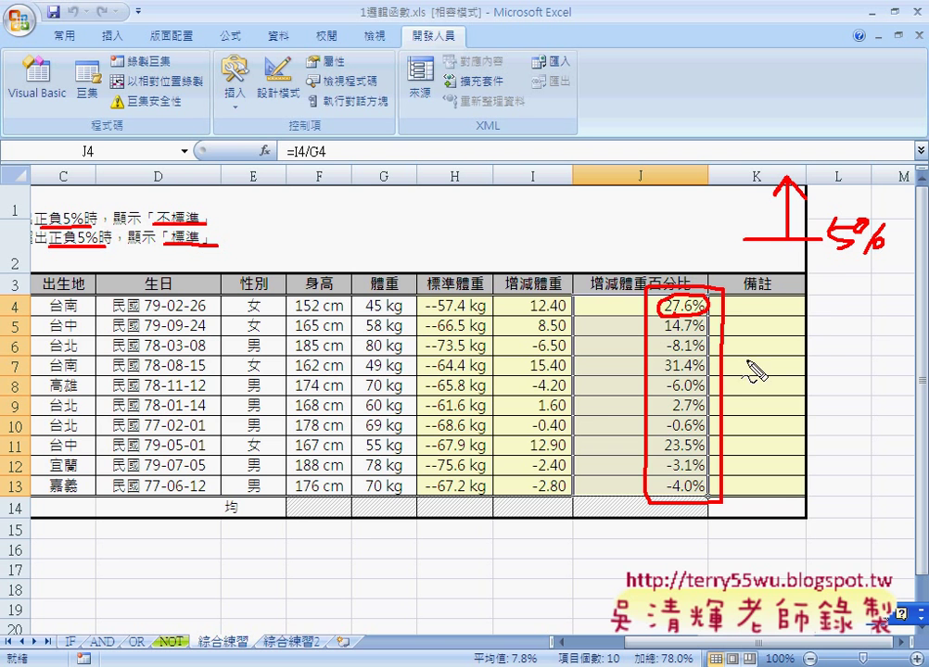
pyautogui.moveTo(746, 359)
pyautogui.mouseDown()
pyautogui.moveTo(825, 359)
pyautogui.moveTo(791, 434)
pyautogui.moveTo(815, 405)
pyautogui.mouseUp()
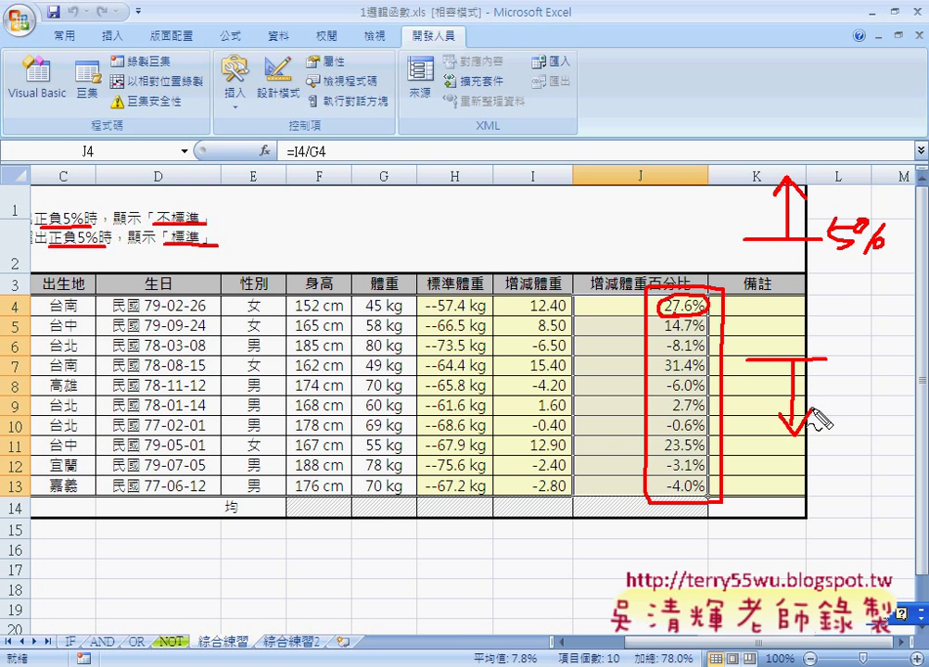
pyautogui.moveTo(843, 368)
pyautogui.mouseDown()
pyautogui.moveTo(879, 373)
pyautogui.moveTo(897, 348)
pyautogui.moveTo(893, 376)
pyautogui.moveTo(888, 354)
pyautogui.mouseUp()
pyautogui.moveTo(907, 364); pyautogui.dragTo(923, 386)
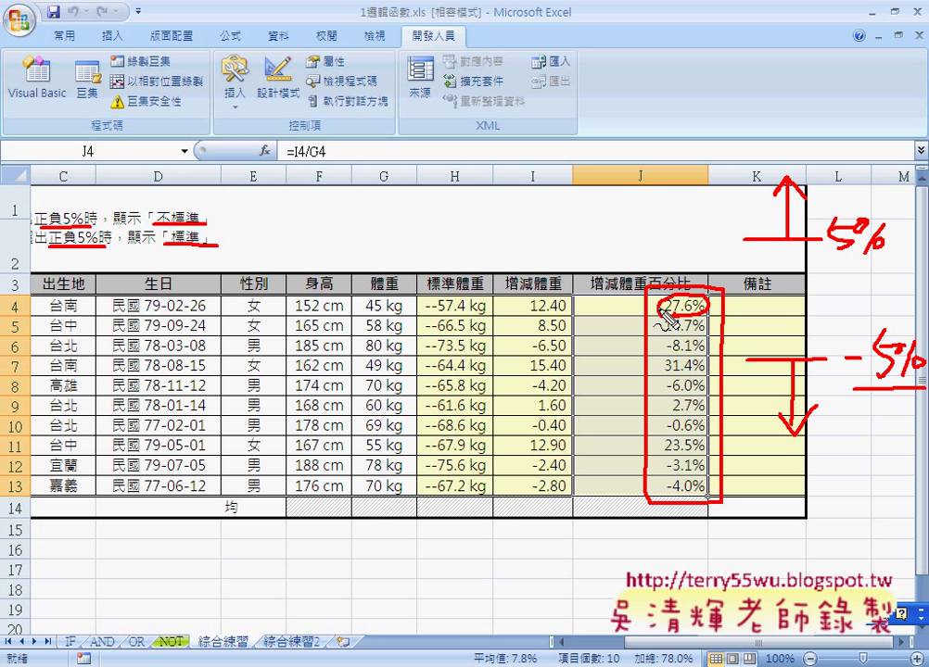
# - Bracket the ±5% range, arrow it into the 備註 column, circle the fx button and write VA
pyautogui.moveTo(782, 348)
pyautogui.mouseDown()
pyautogui.moveTo(794, 268)
pyautogui.moveTo(802, 355)
pyautogui.mouseUp()
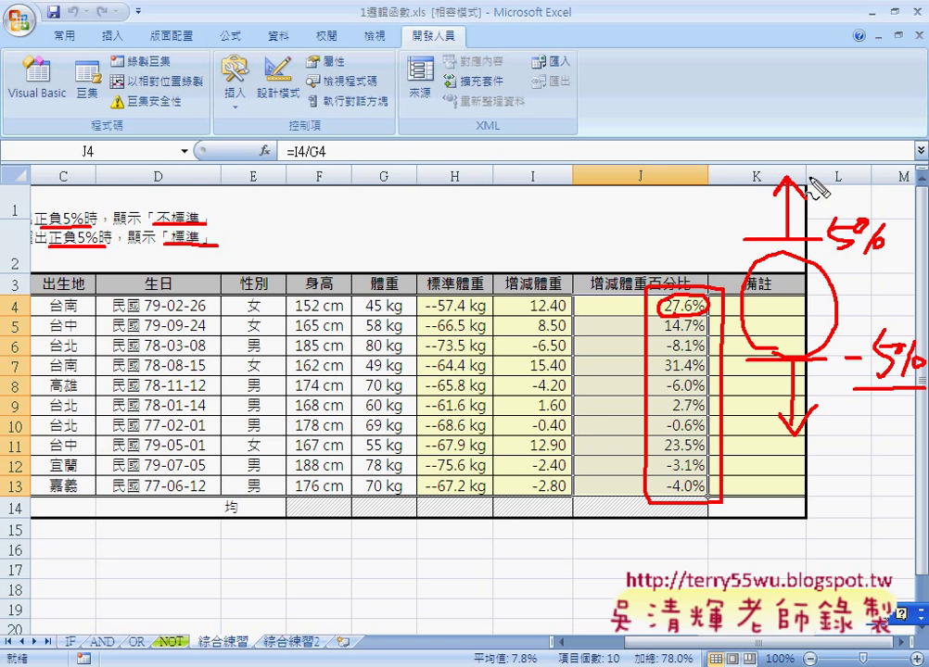
pyautogui.moveTo(652, 219); pyautogui.dragTo(732, 293)
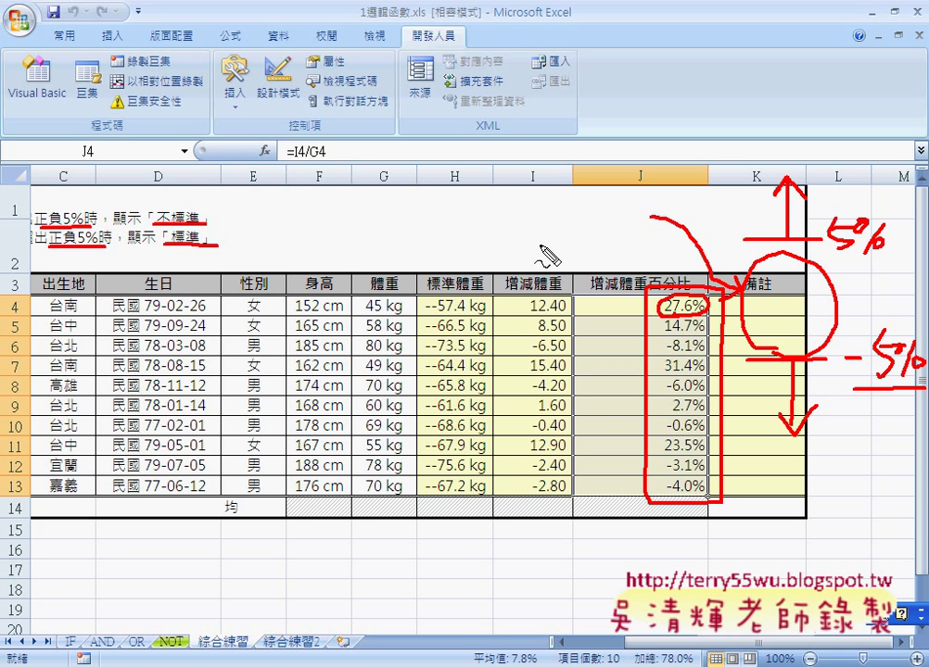
pyautogui.moveTo(262, 164); pyautogui.dragTo(261, 163)
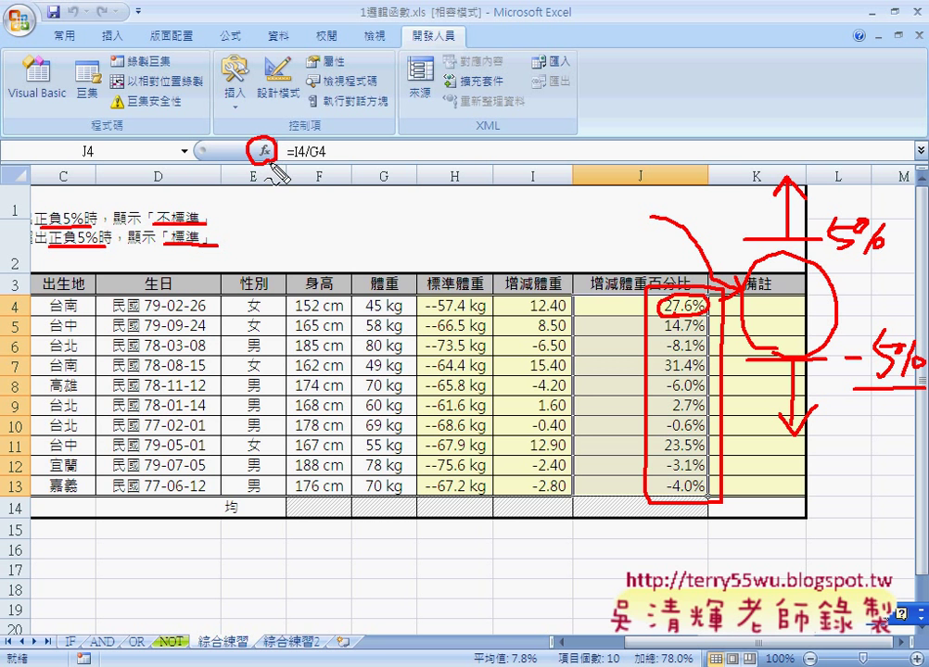
pyautogui.moveTo(243, 112)
pyautogui.mouseDown()
pyautogui.moveTo(239, 138)
pyautogui.moveTo(255, 135)
pyautogui.mouseUp()
pyautogui.moveTo(830, 282); pyautogui.dragTo(850, 281)
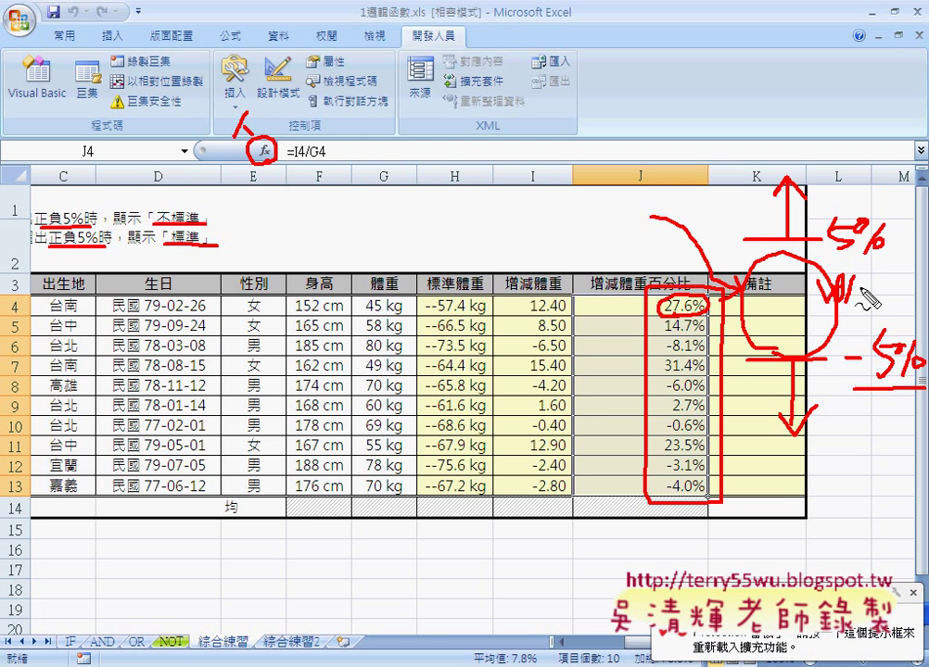
pyautogui.moveTo(838, 302); pyautogui.dragTo(858, 301)
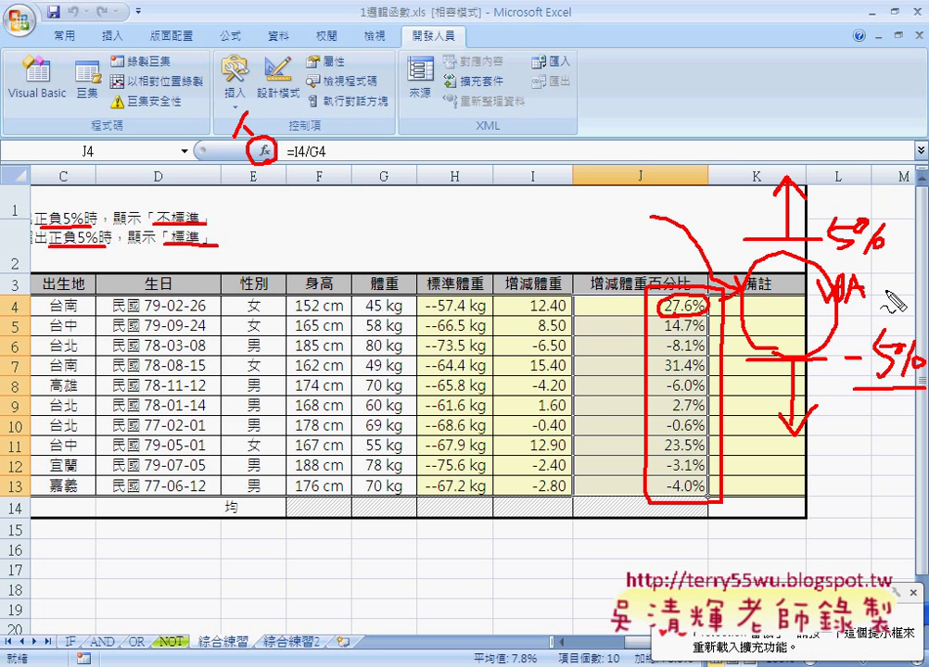